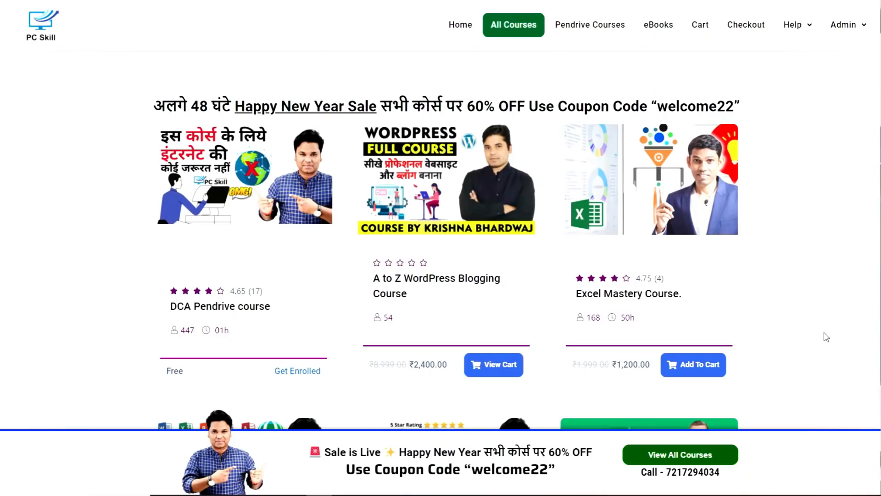
scroll(826, 337, "up", 2)
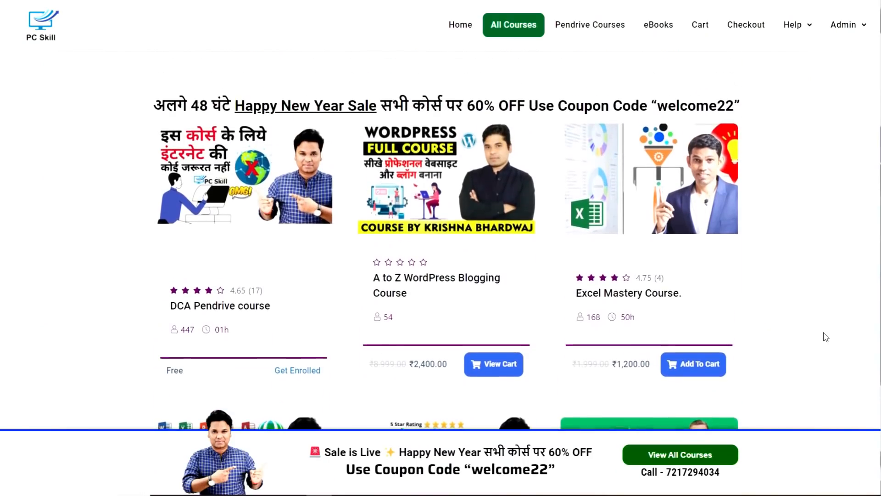
scroll(826, 337, "down", 1)
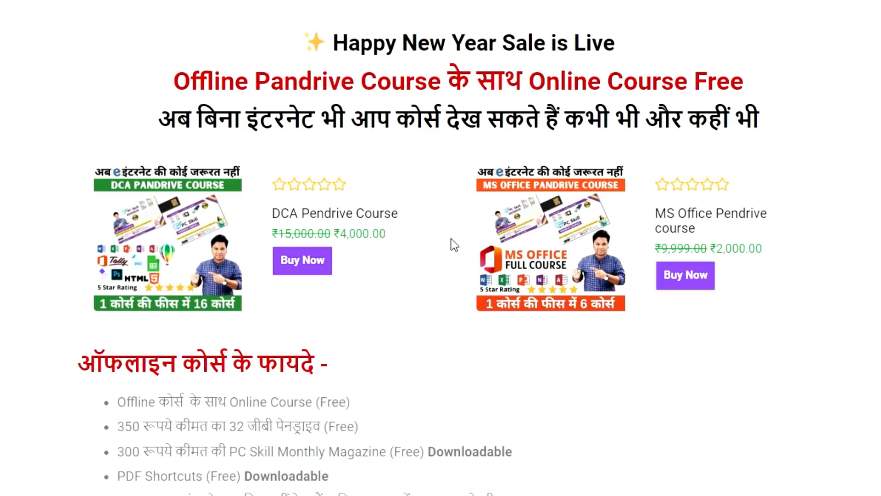
left_click(335, 216)
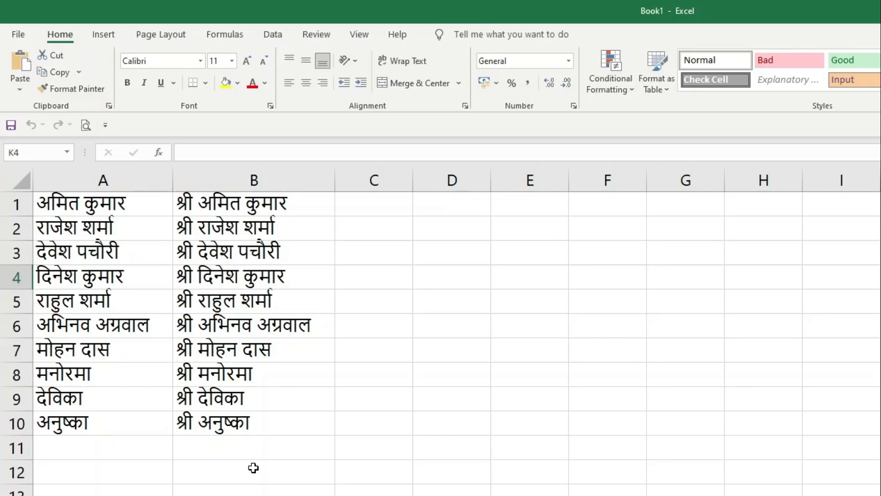
left_click_drag(109, 204, 101, 356)
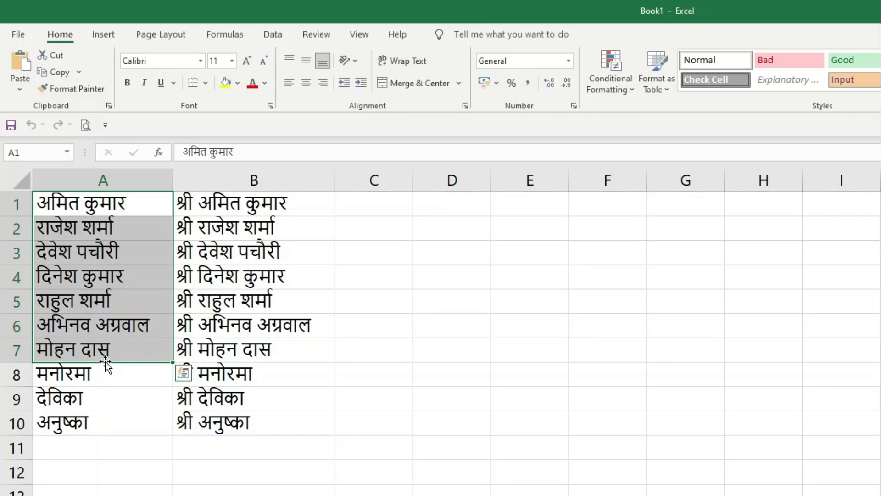
Step: Enter the formula ="श्री "&A1 in cell C1, keeping a space after the honorific inside the quotes
left_click(369, 212)
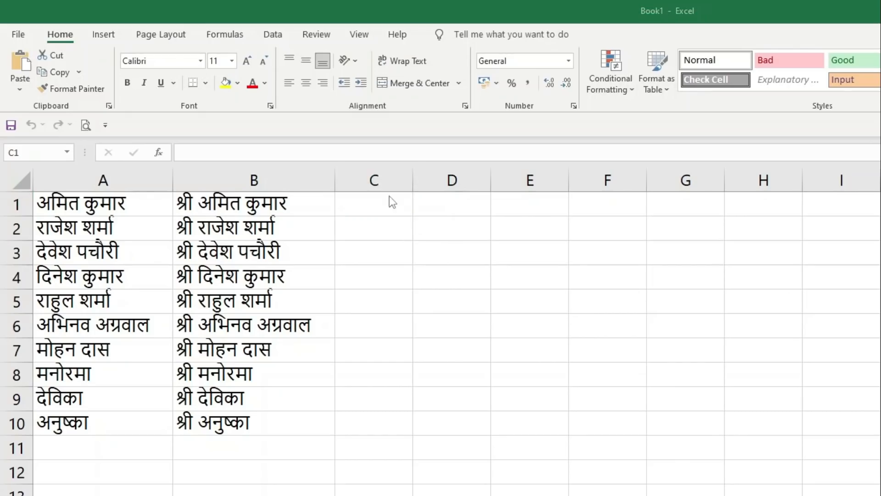
type("=")
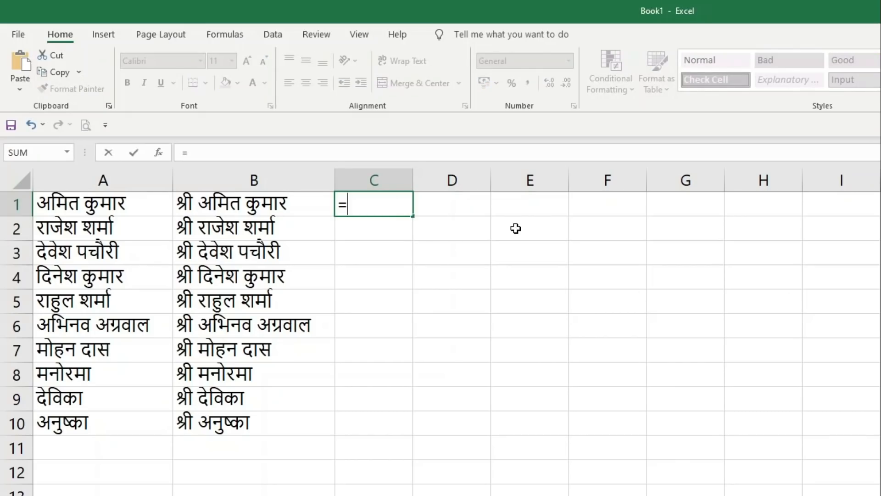
type("\"")
type("Jh")
key("BackSpace")
key("BackSpace")
type("श्री")
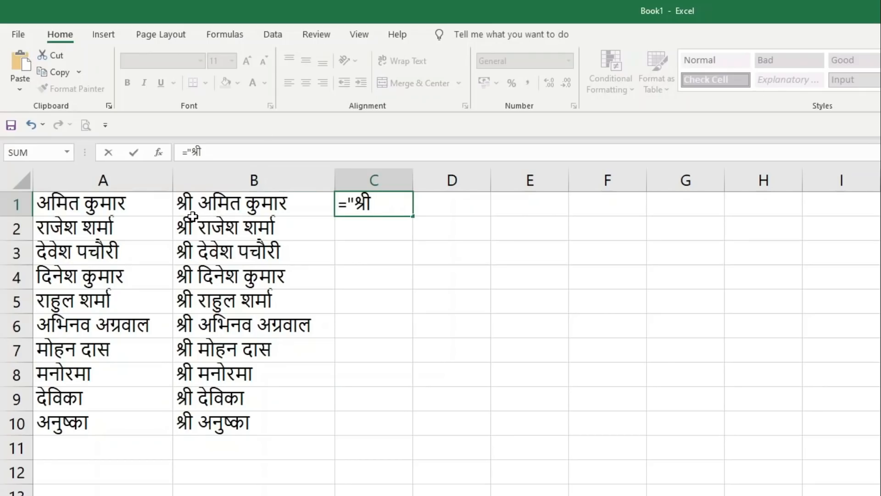
type("एष्")
key("BackSpace")
type("\"&")
type("a1")
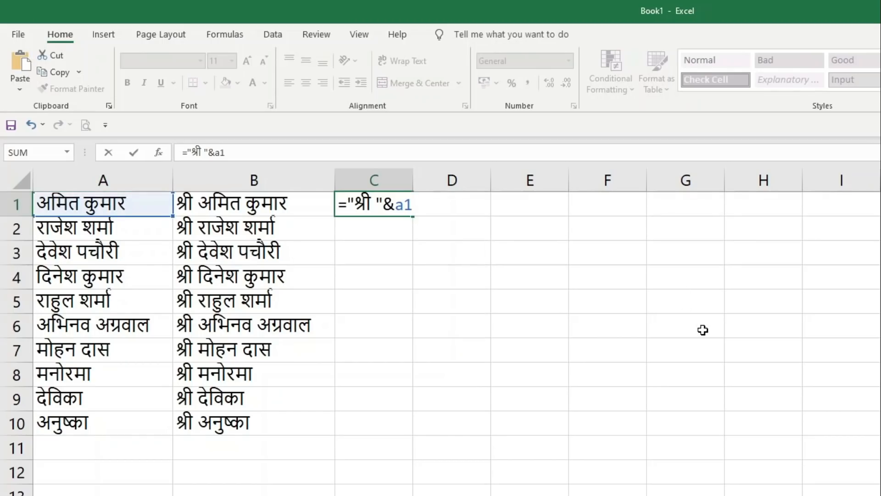
key("Return")
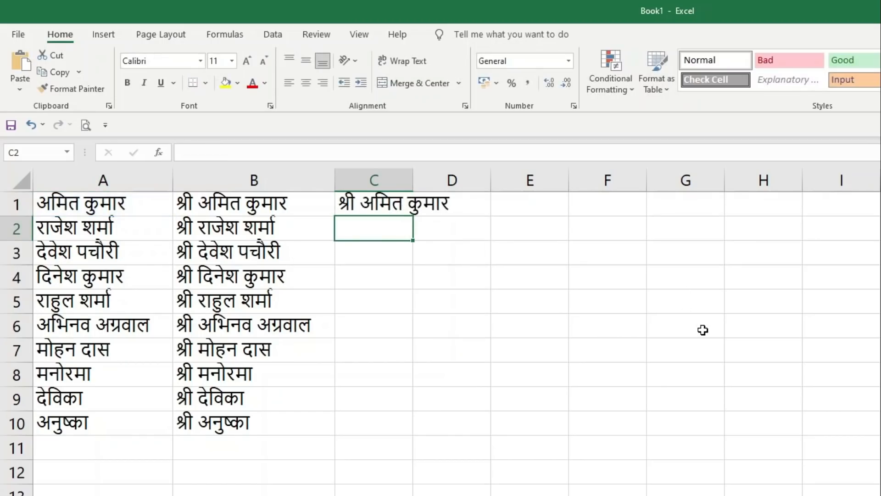
Step: Fill the honorific formula from C1 down to C10, covering every name in the list
left_click(111, 202)
left_click(368, 202)
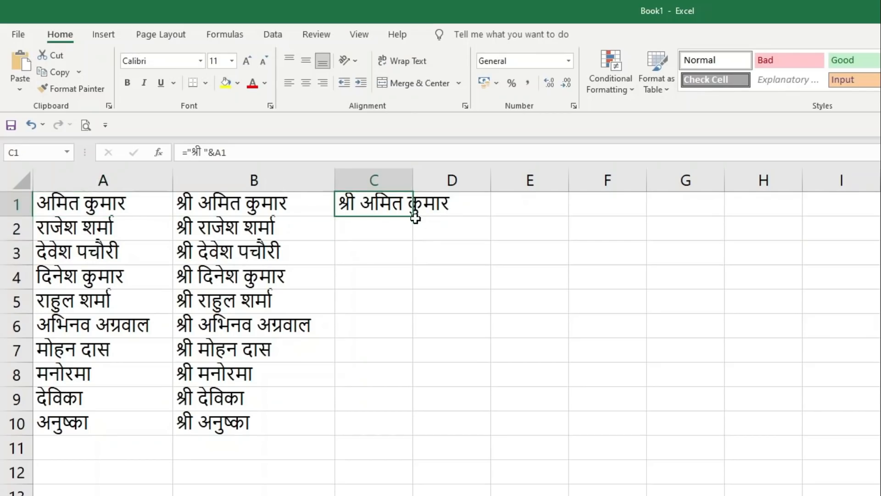
left_click_drag(412, 216, 413, 433)
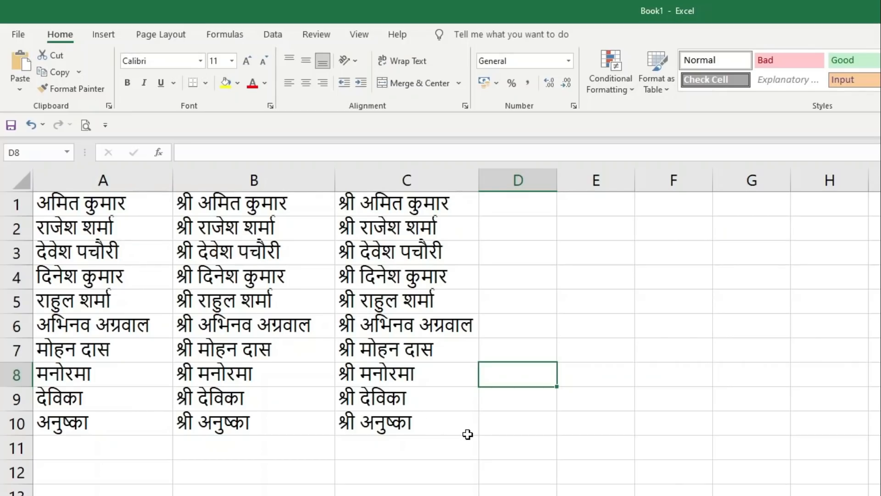
left_click(105, 376)
left_click(104, 408)
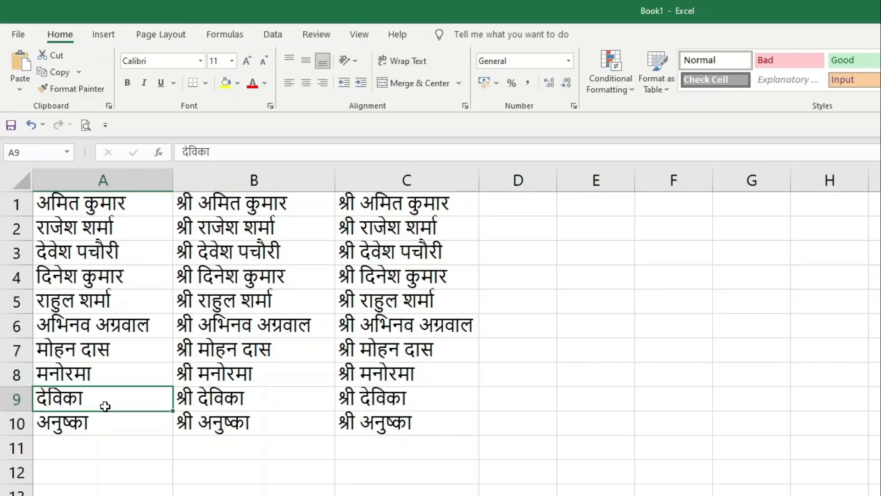
left_click(108, 423)
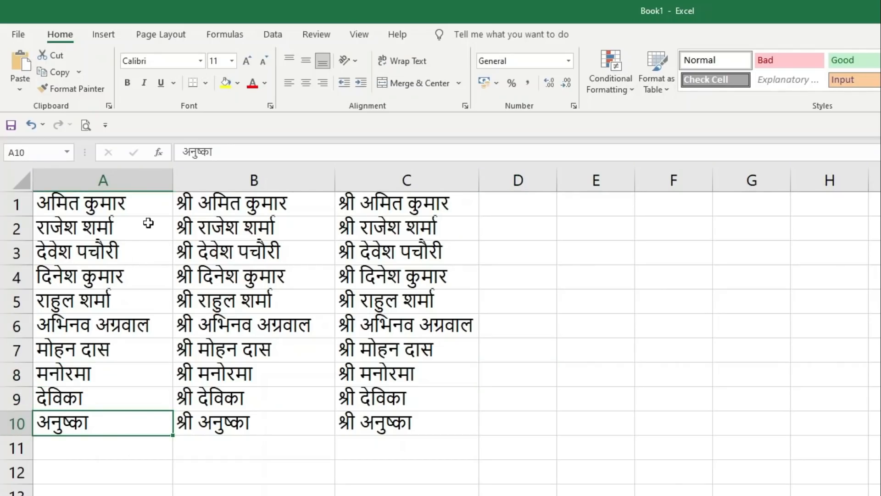
left_click_drag(86, 361, 102, 432)
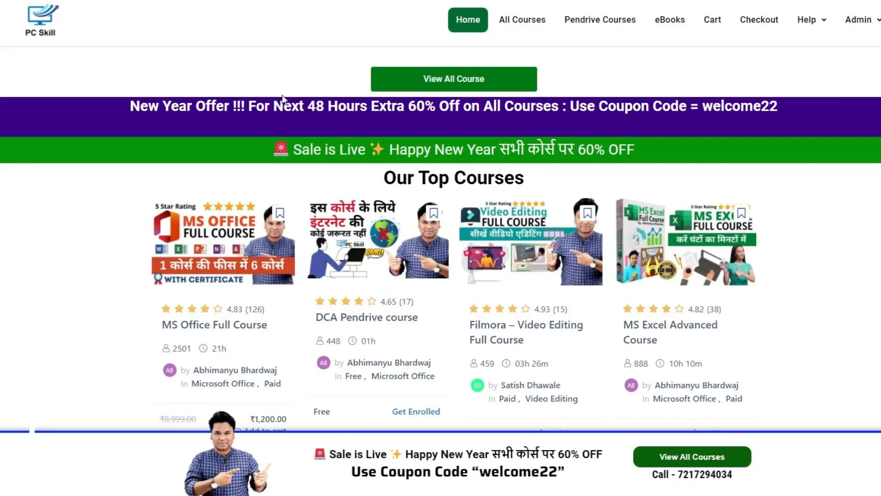
left_click(523, 20)
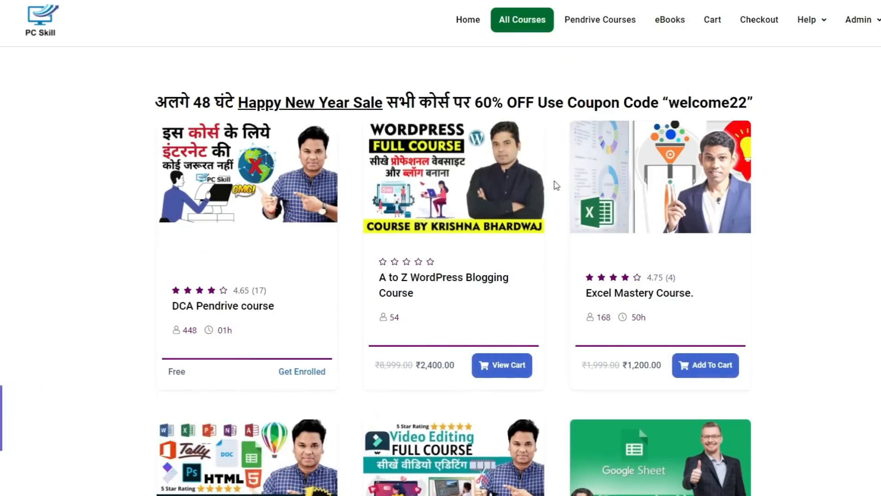
scroll(551, 183, "down", 6)
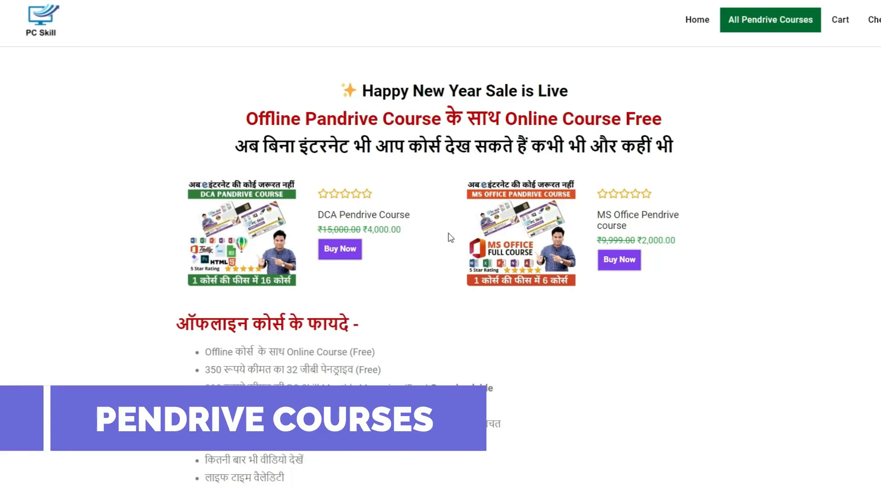
left_click(366, 222)
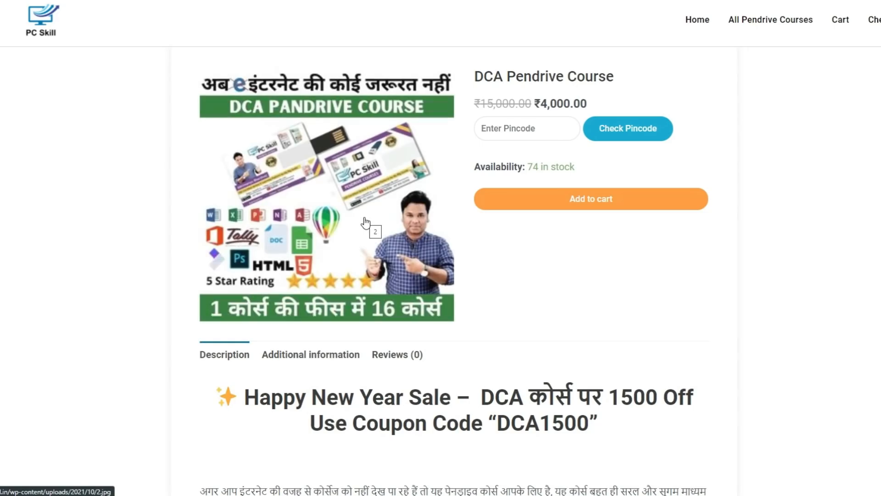
scroll(366, 222, "down", 9)
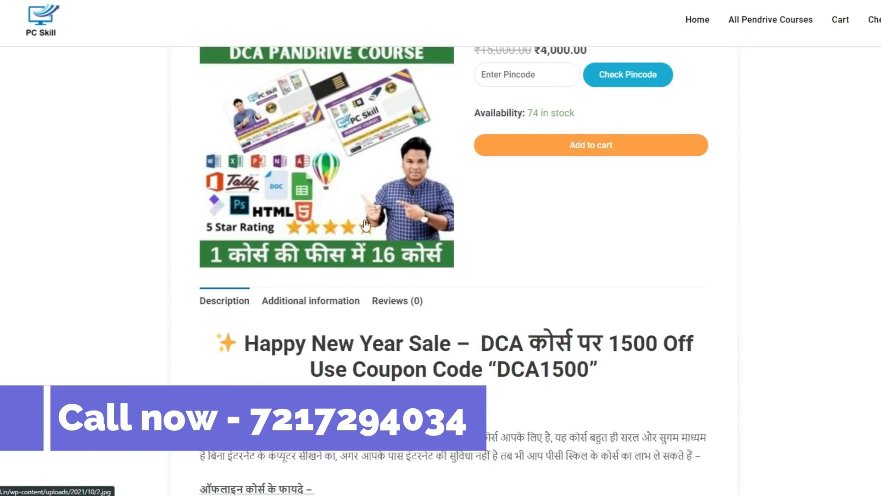
scroll(366, 229, "down", 8)
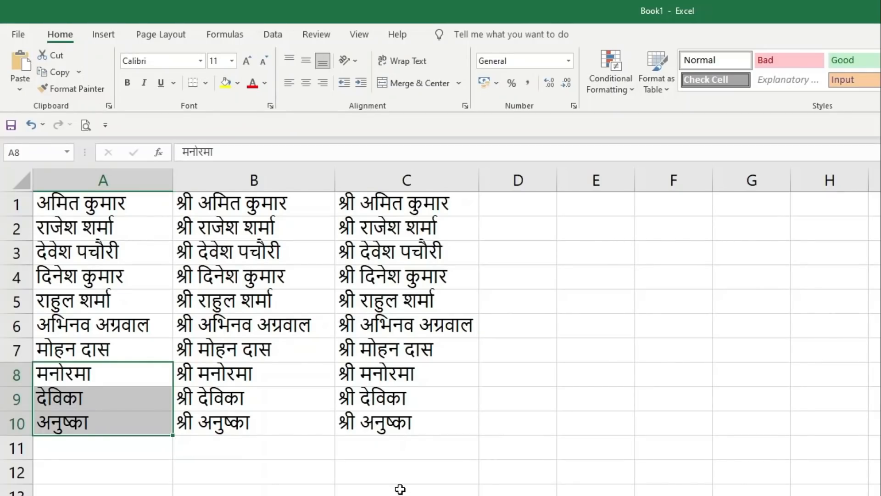
Step: Delete columns B through D, keeping only the list of names in column A
left_click(517, 203)
left_click_drag(218, 169, 531, 171)
right_click(441, 180)
left_click(477, 315)
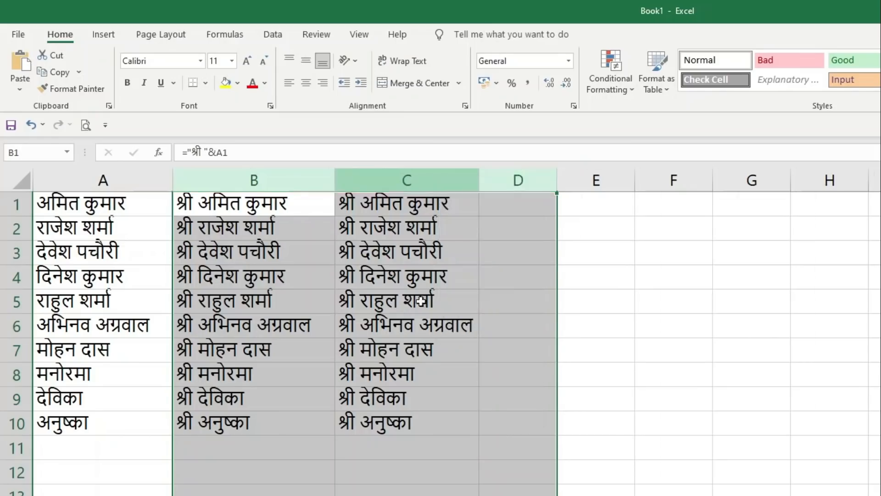
Step: Enter the gender code M in cells B1 to B7, beside the seven male names
left_click(198, 201)
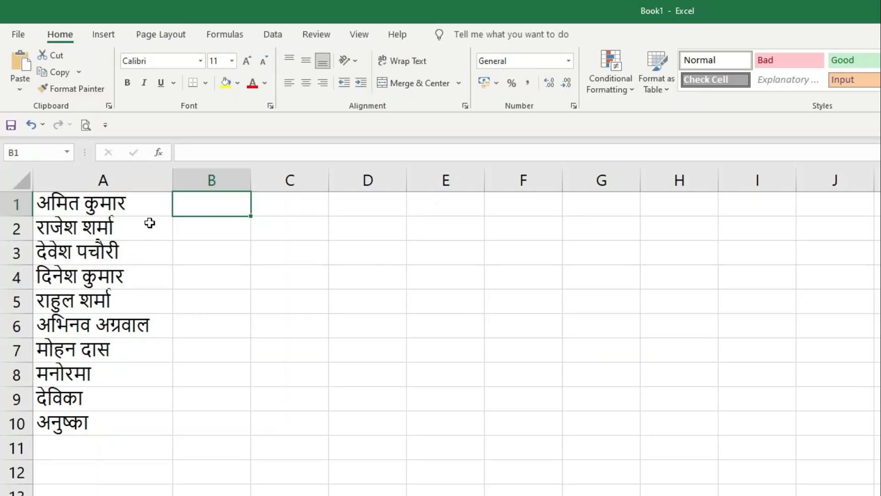
type("f")
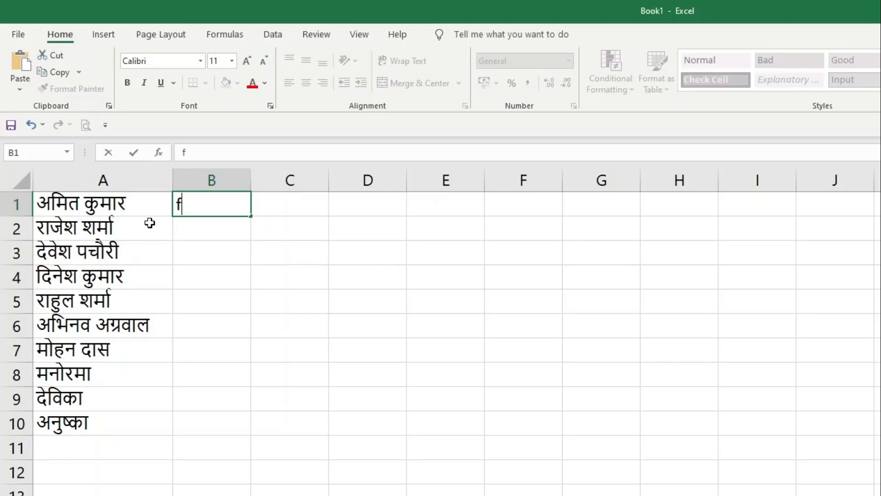
key("BackSpace")
type("M")
key("Return")
type("M M M M M M")
key("Return")
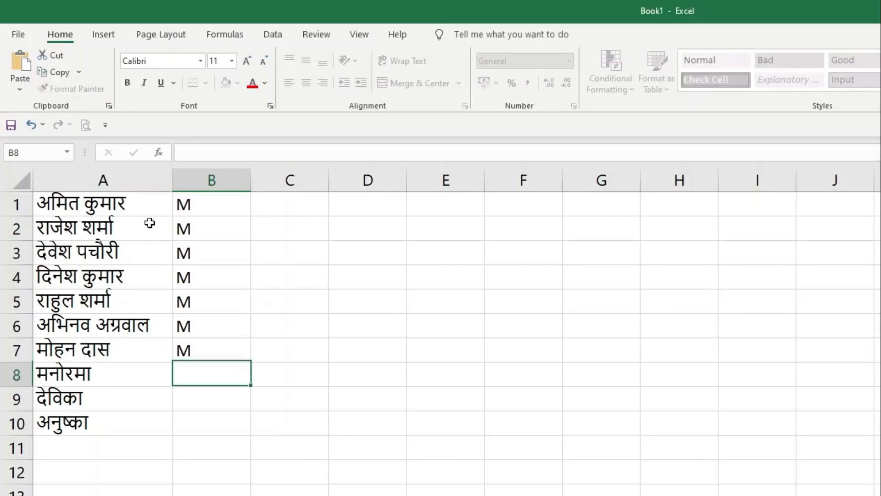
Step: Enter the gender code F in cells B8 to B10, beside the three female names
type("F")
key("Return")
type("F")
key("Return")
type("F")
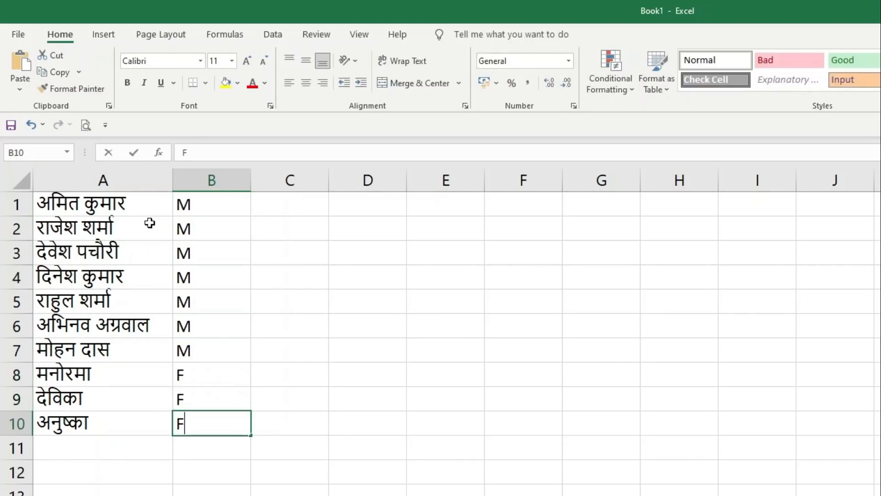
key("Tab")
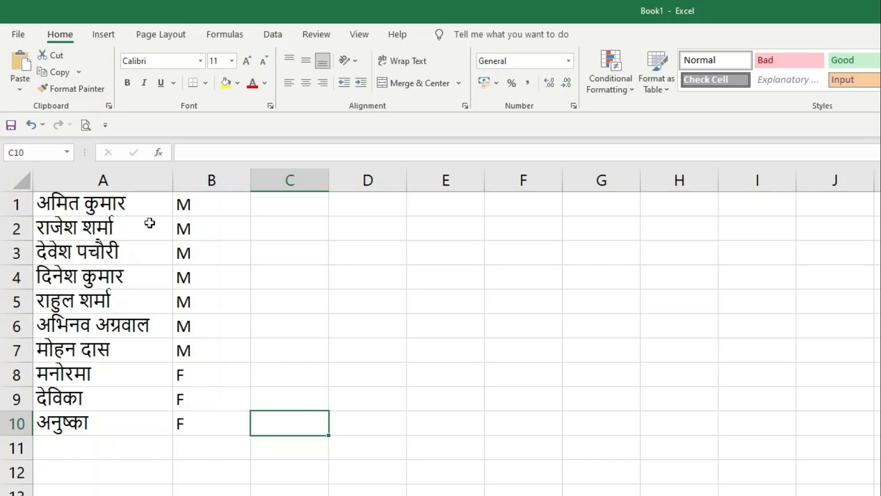
Step: Start an IF formula in C1 that returns "श्री " joined with A1 when B1 equals "M"
key("ctrl+Up")
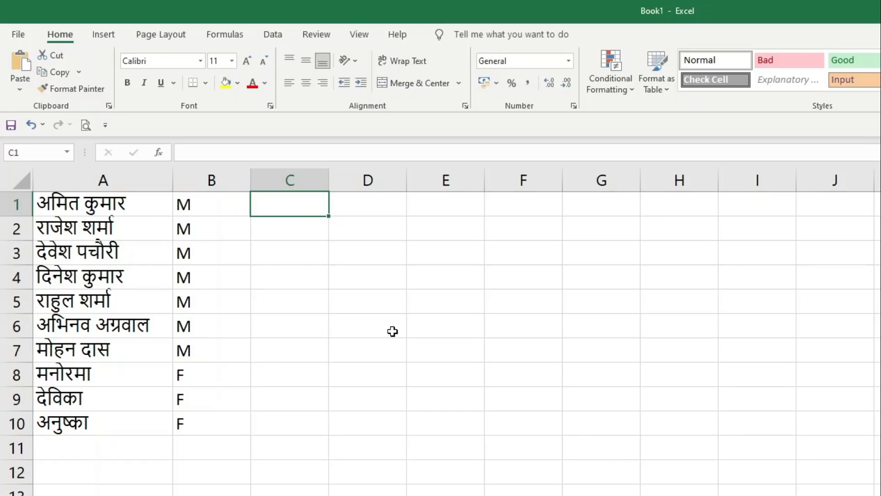
type("=")
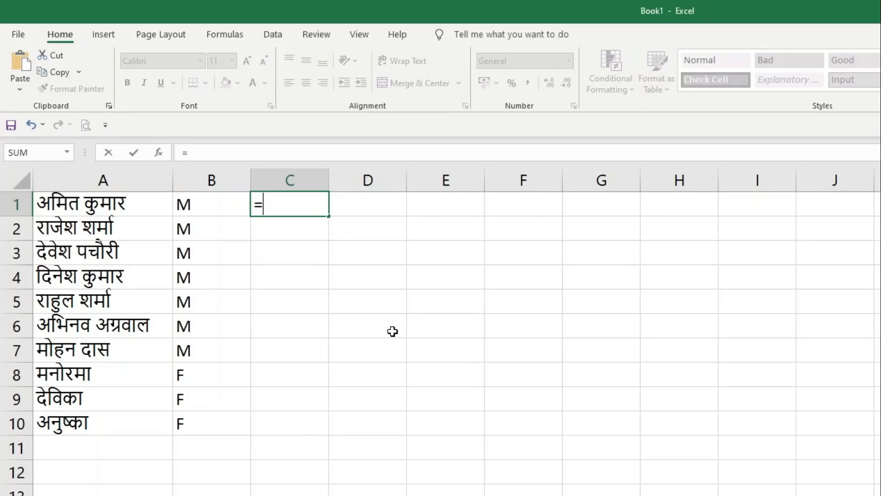
type("if(")
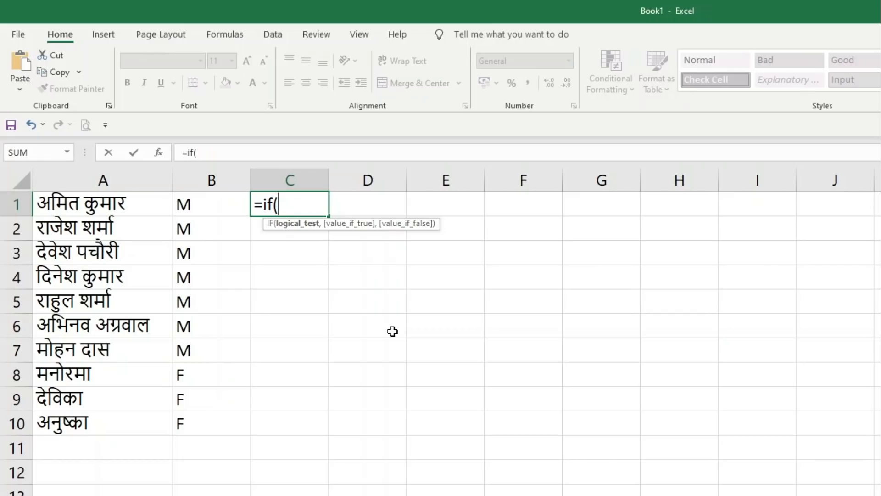
type("b1")
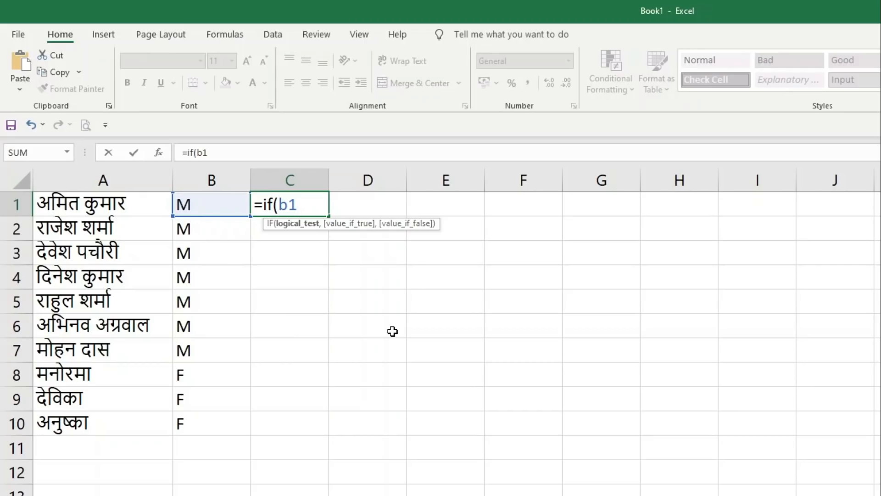
type("=\"M\",")
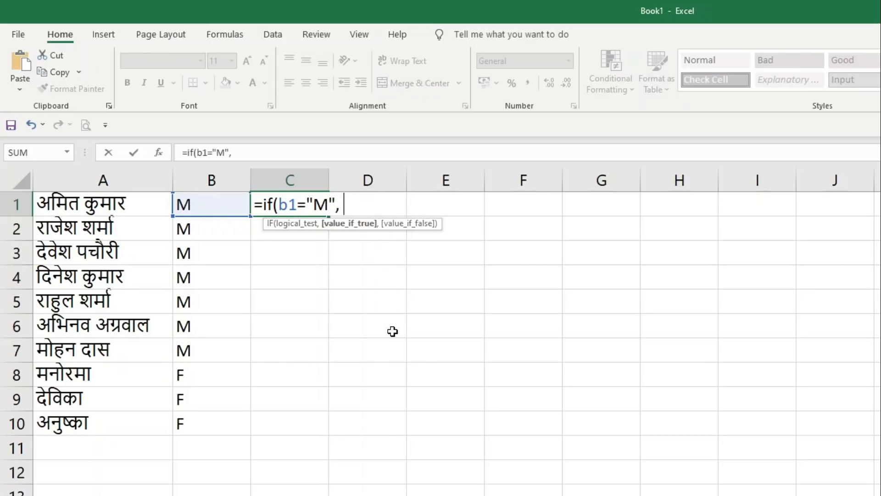
type(" \"श्री ट")
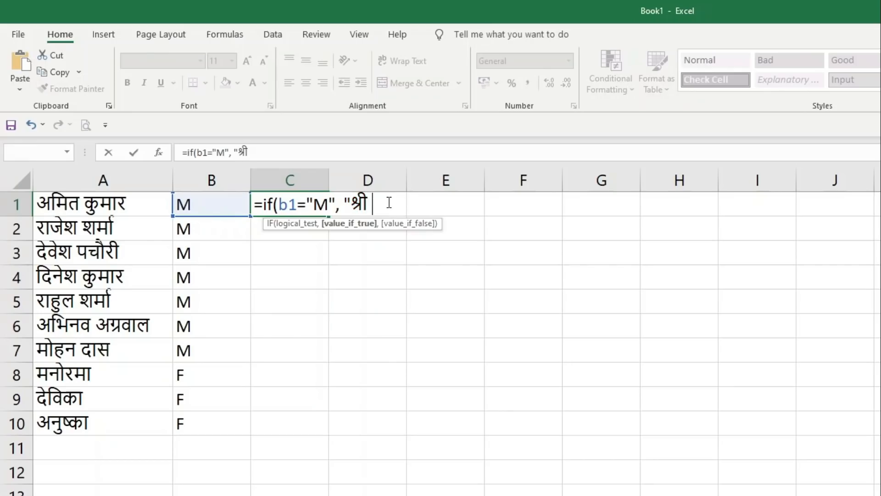
key("BackSpace")
type("\"&a1")
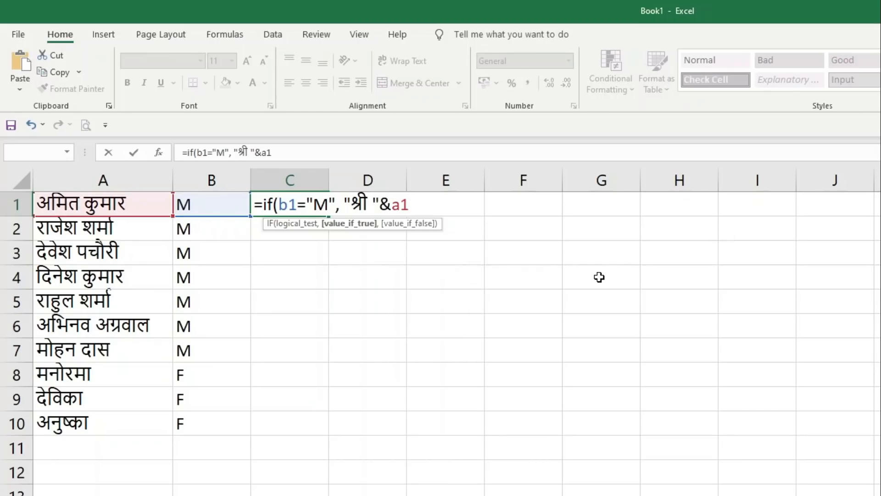
type(",")
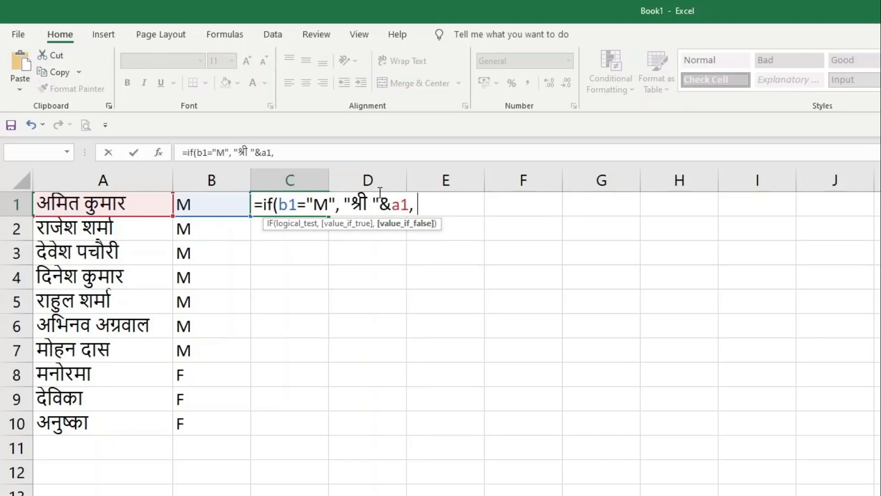
Step: Nest a second IF as the formula's false value, testing whether B1 equals "F"
type("if")
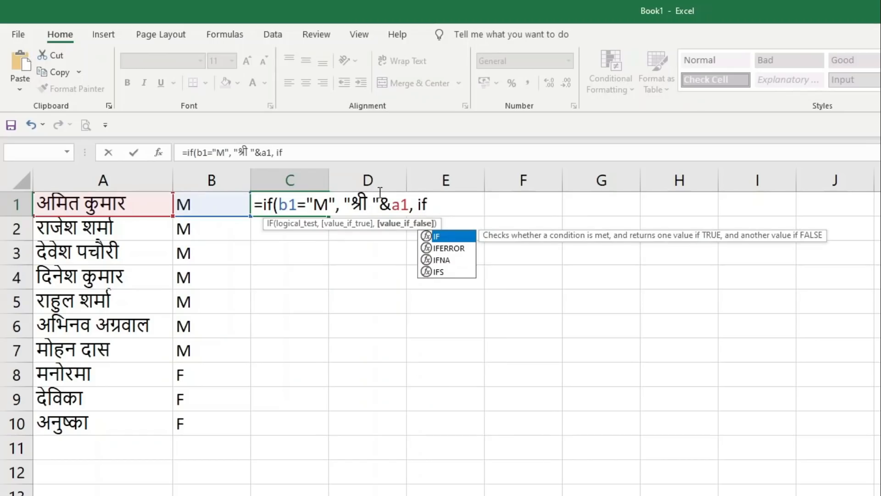
type("(")
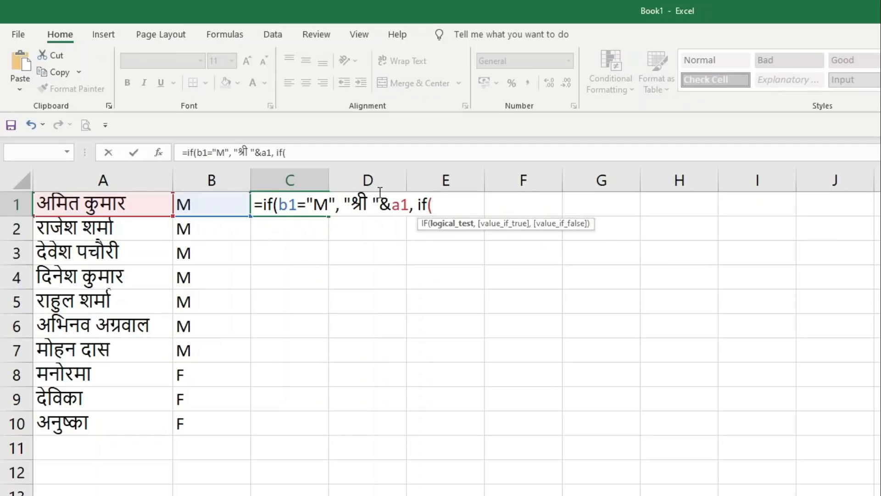
type("b")
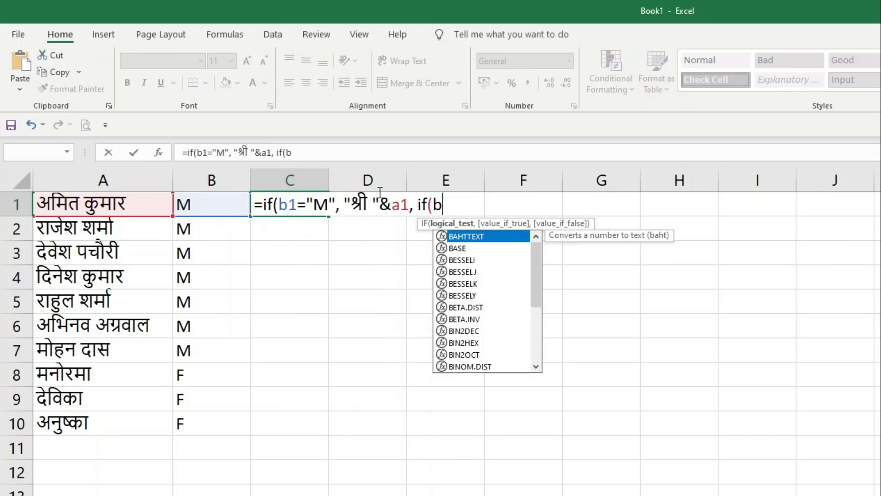
type("1=\"")
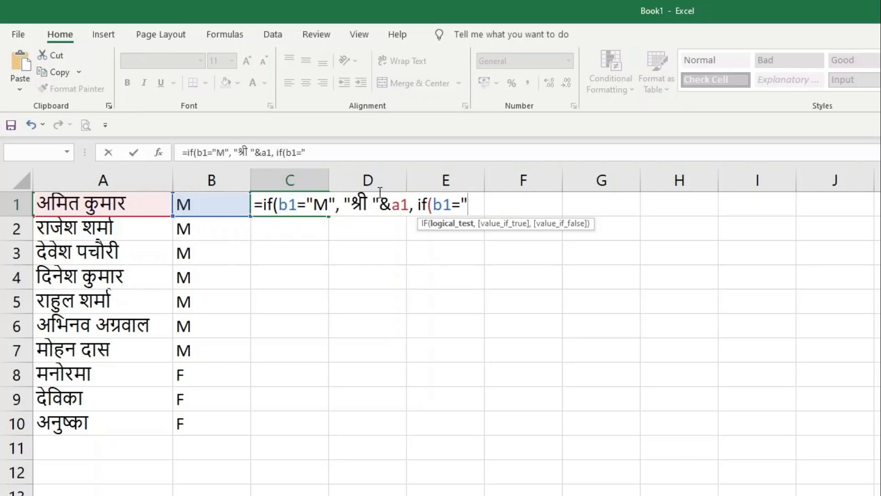
type("F\", ")
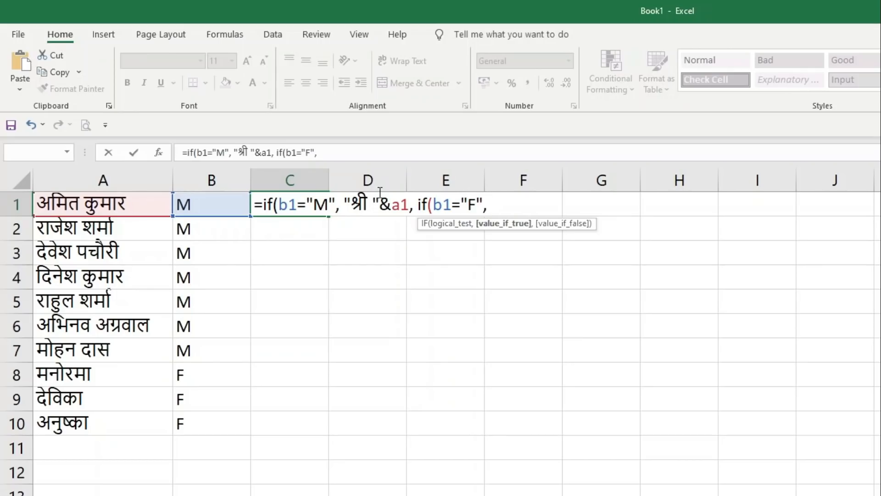
Step: Make the nested IF return "श्रीमती " joined with A1, and complete the formula in C1
type("\"")
type("Jh")
key("BackSpace")
key("BackSpace")
type("Jh")
key("BackSpace")
key("BackSpace")
type("श्रीमती ")
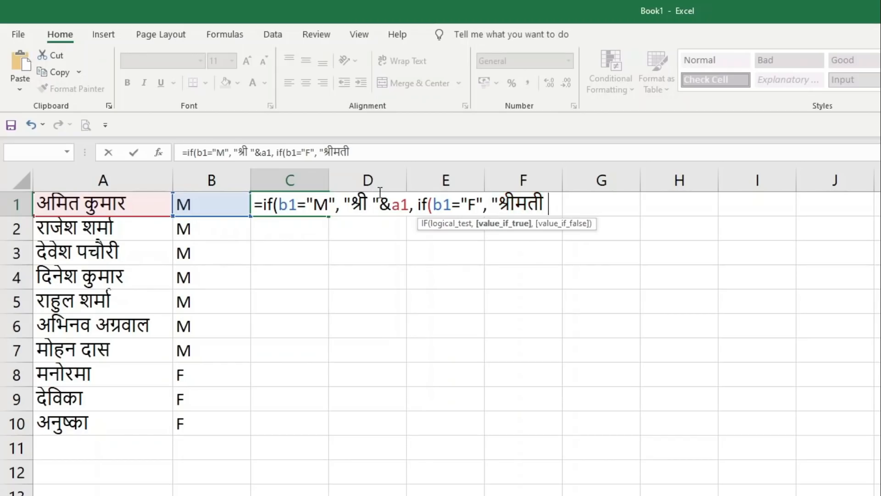
type("\"&A1")
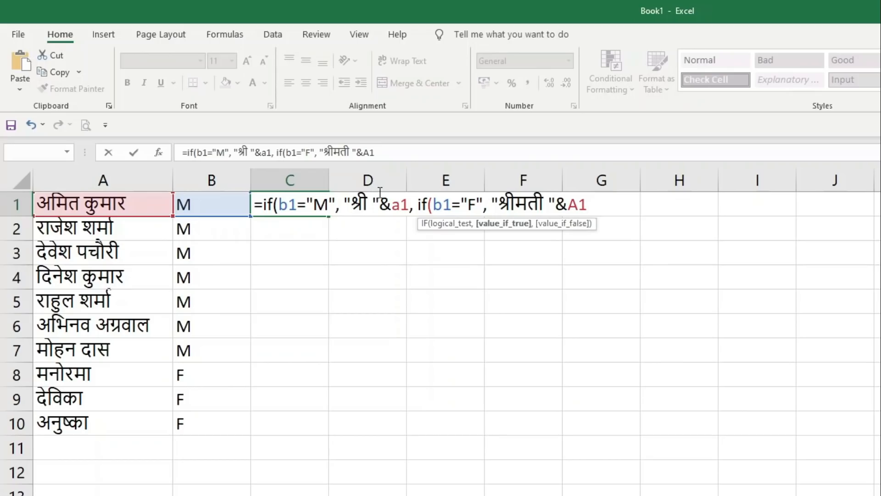
type("))")
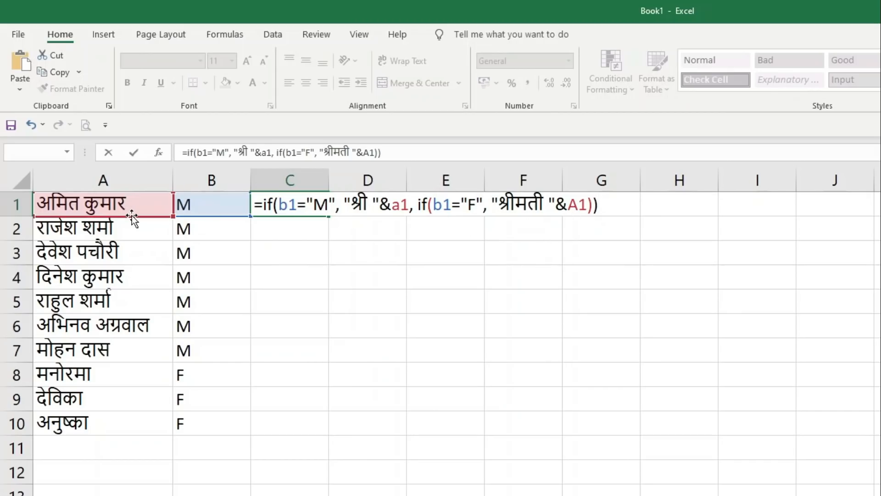
key("Return")
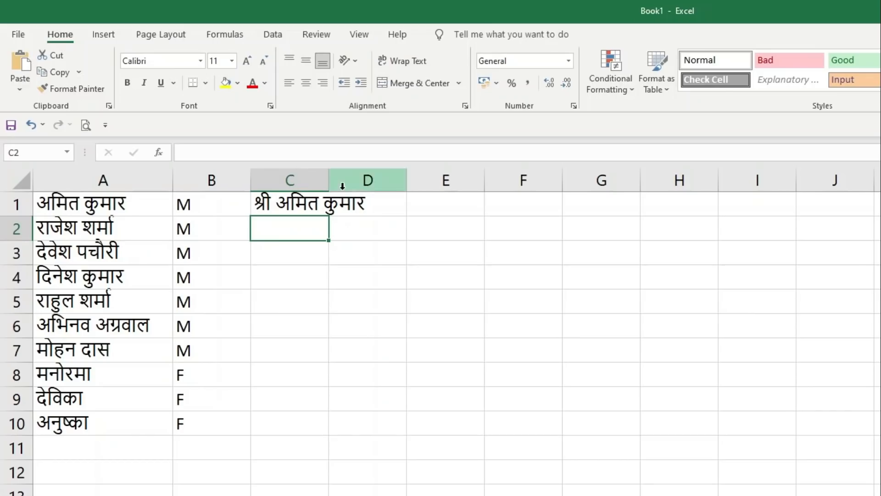
Step: Widen column C to fit the full names and fill the formula from C1 down to C10
left_click_drag(330, 182, 393, 181)
left_click(367, 211)
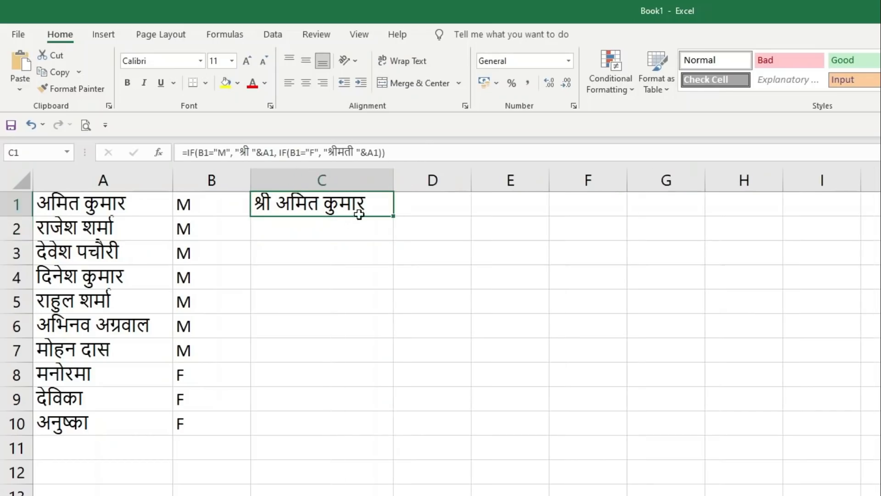
left_click_drag(392, 234, 392, 434)
Step: Check the gender code in B8 and the filled formulas in C8 to C10, and widen column C further
left_click(191, 373)
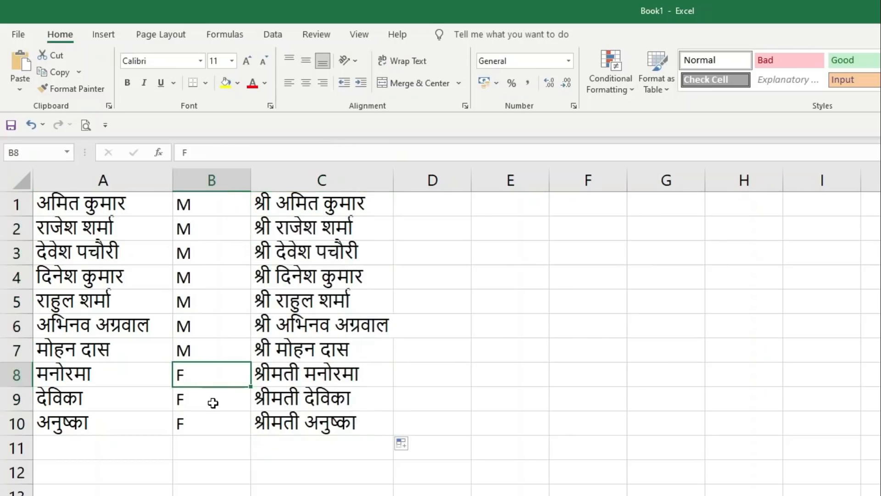
left_click(329, 375)
left_click(364, 406)
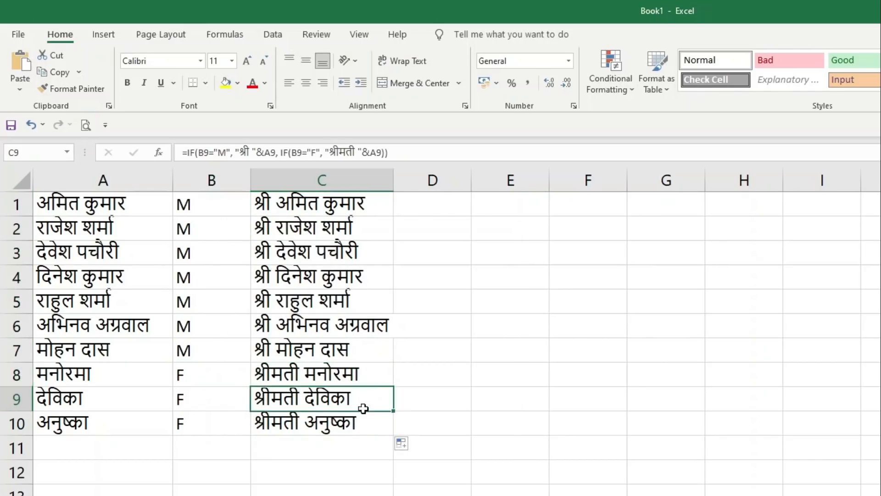
left_click(357, 431)
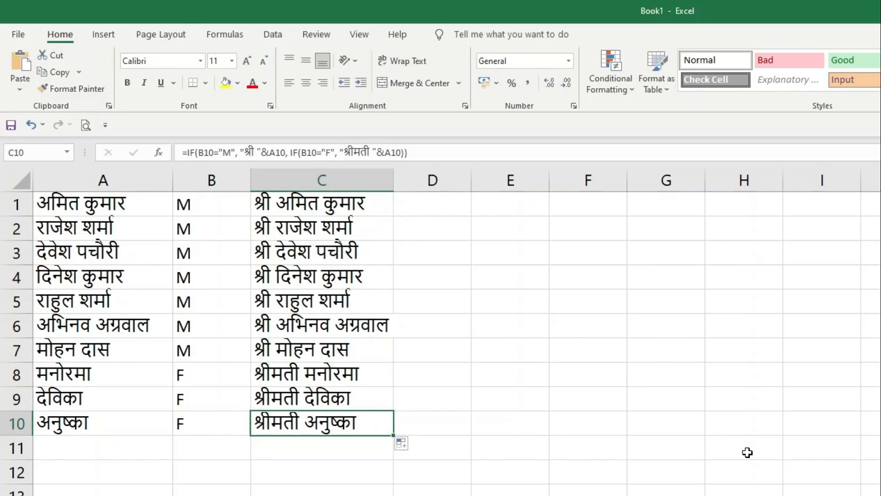
left_click_drag(396, 180, 425, 180)
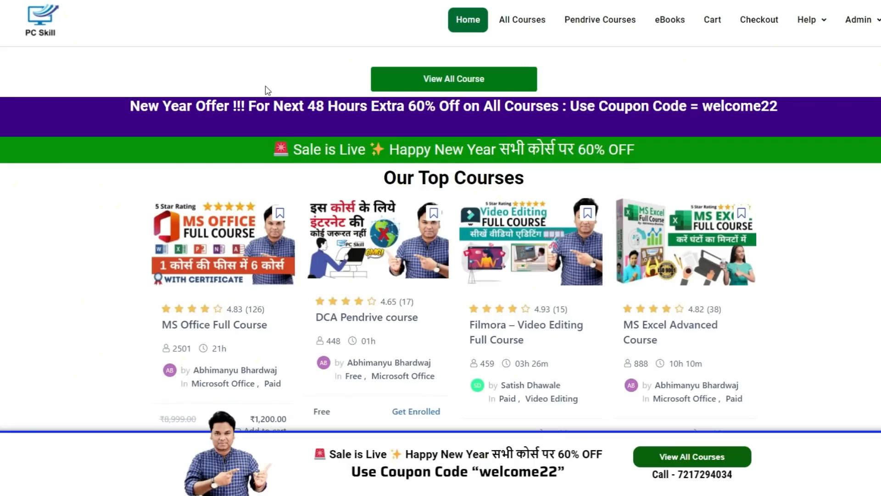
Step: Switch to the PC Skill website and browse its top courses, the full course list and the pendrive courses
scroll(283, 99, "down", 2)
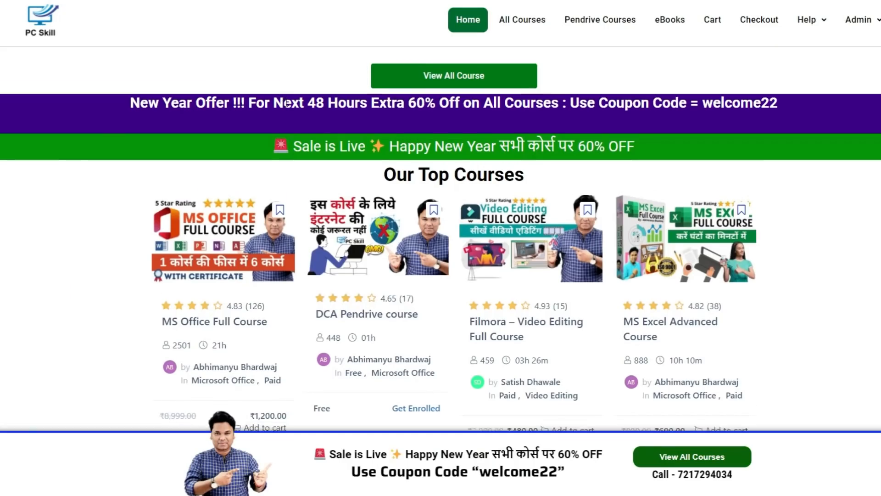
left_click(522, 23)
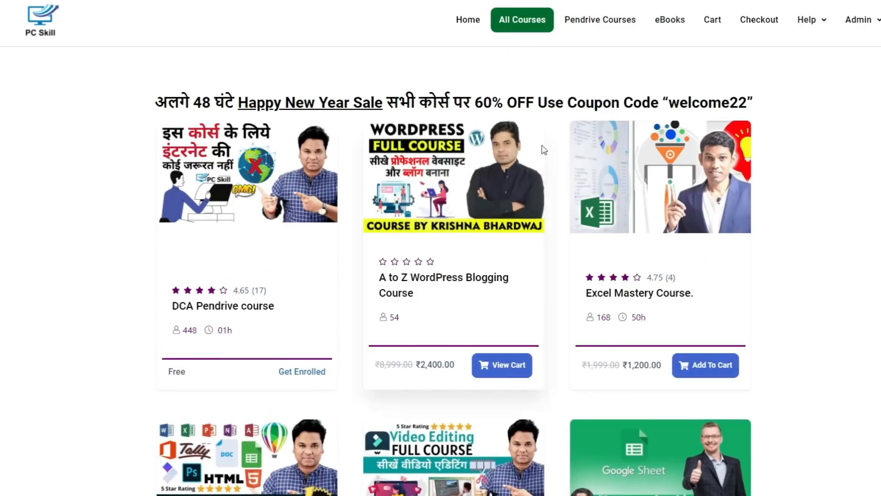
scroll(553, 194, "down", 1)
scroll(555, 198, "down", 5)
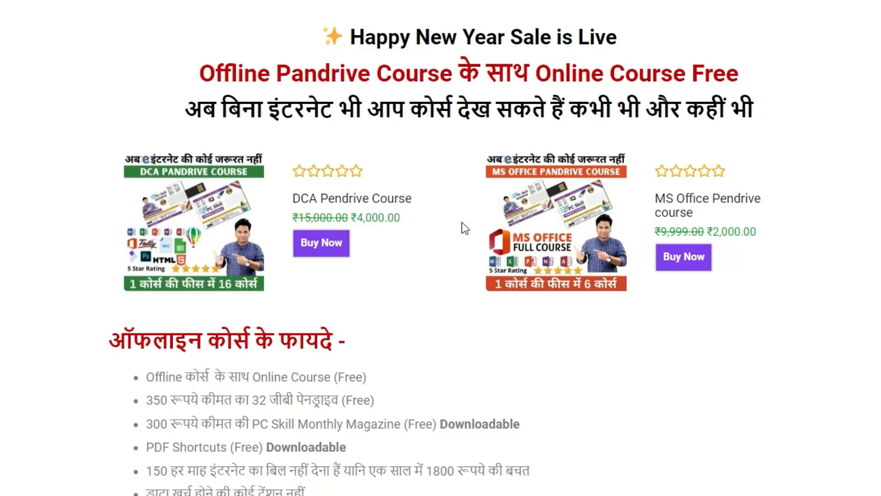
left_click(353, 202)
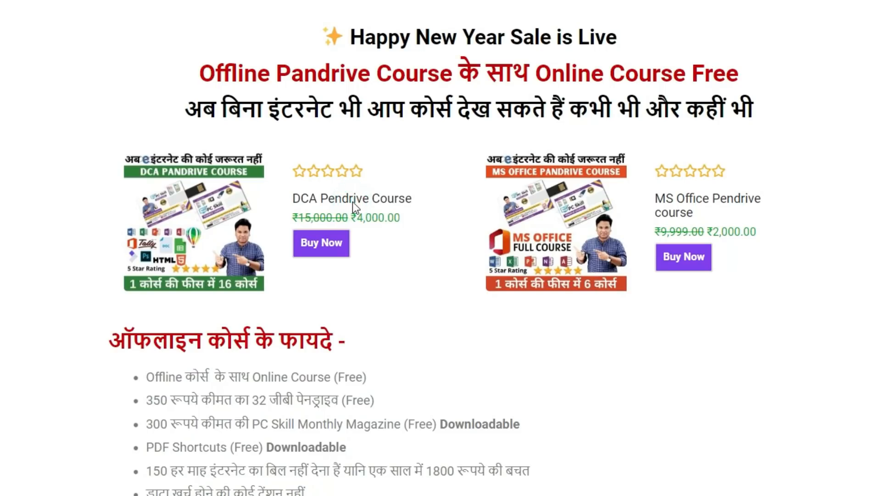